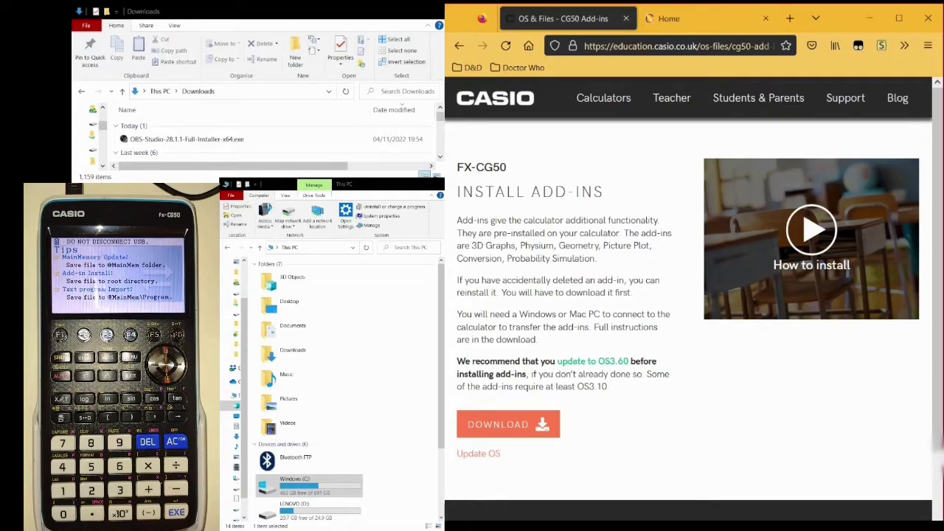
Step: Open the calculator's USB Drive (F:) from This PC and look through the files stored on it
scroll(389, 443, down, 2)
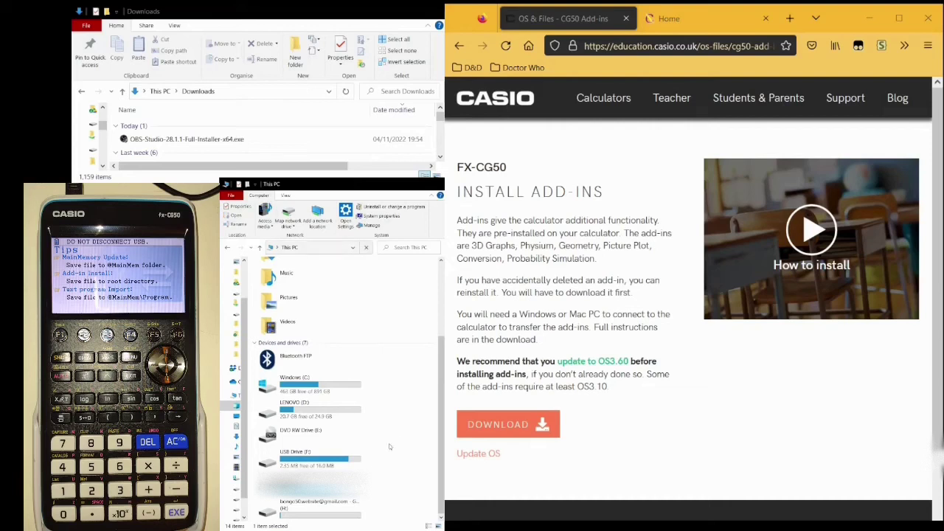
click(339, 461)
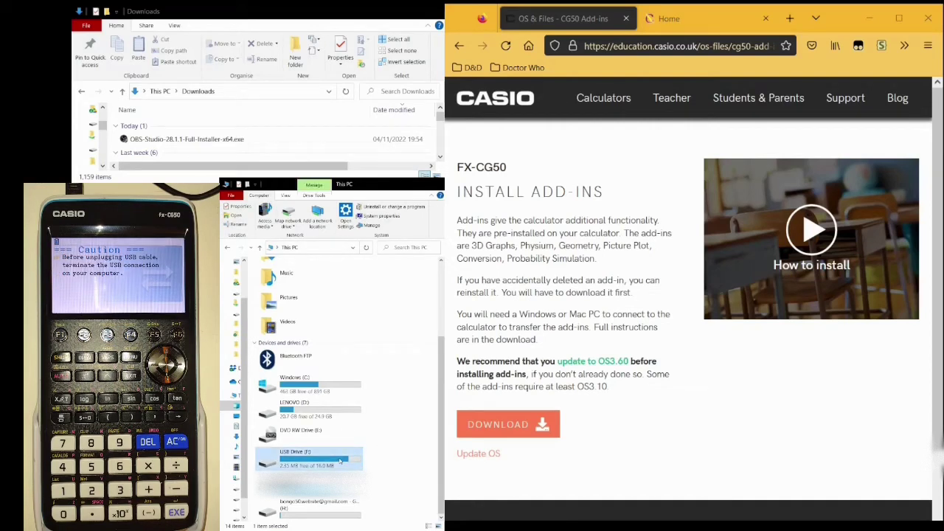
double_click(339, 461)
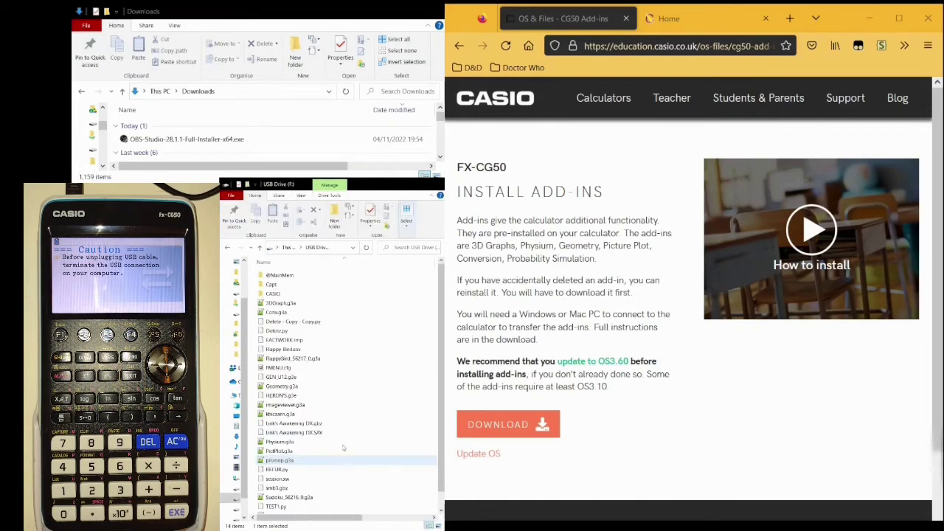
click(310, 360)
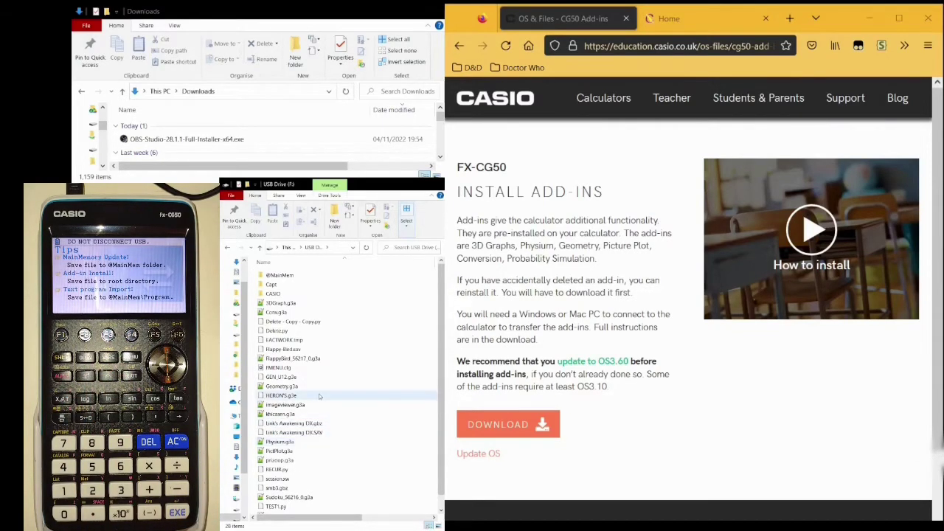
scroll(320, 396, down, 1)
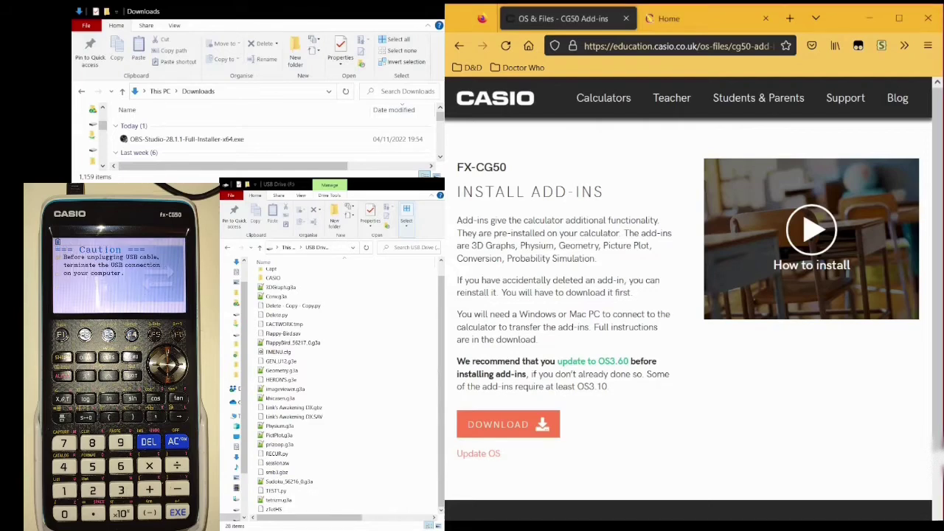
Step: Read through the FX-CG50 add-ins named on the Casio page, from 3D Graphs and Physium to Conversion and Probability Simulation
drag(471, 246, 553, 246)
click(519, 246)
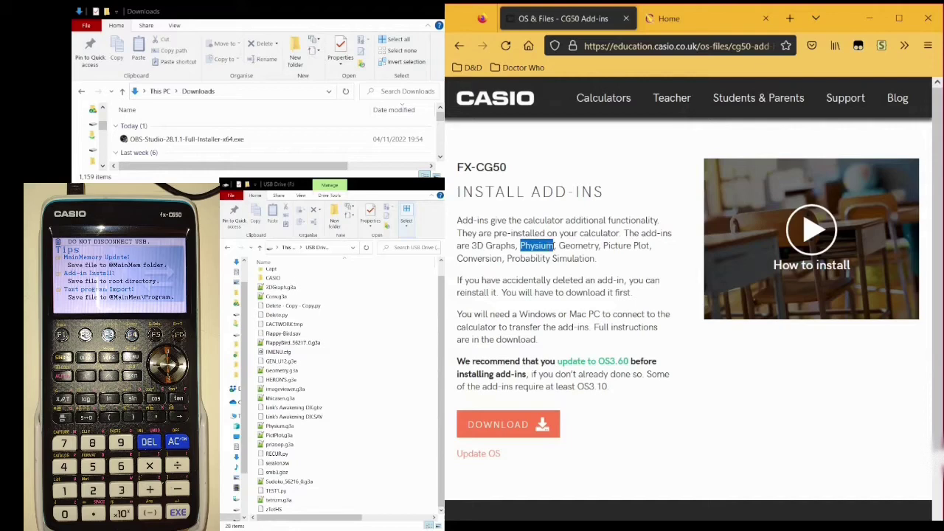
click(573, 246)
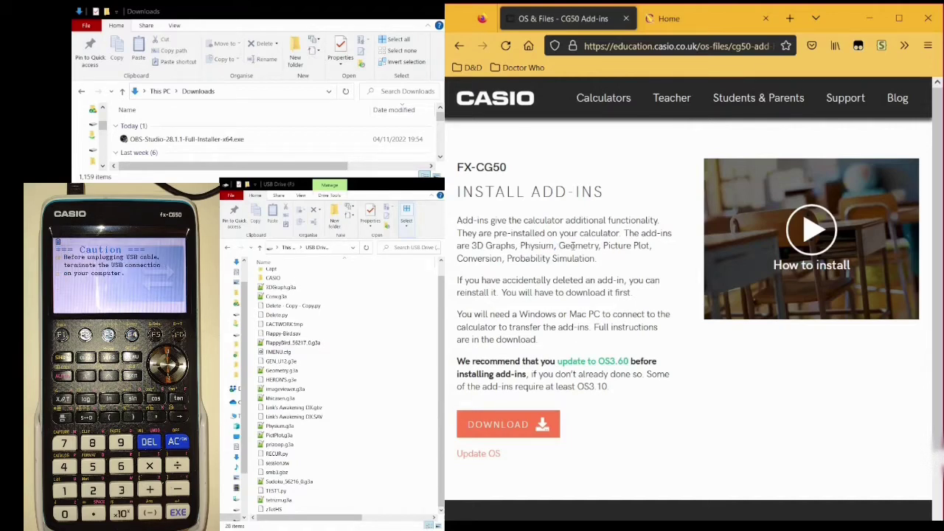
drag(558, 245, 600, 246)
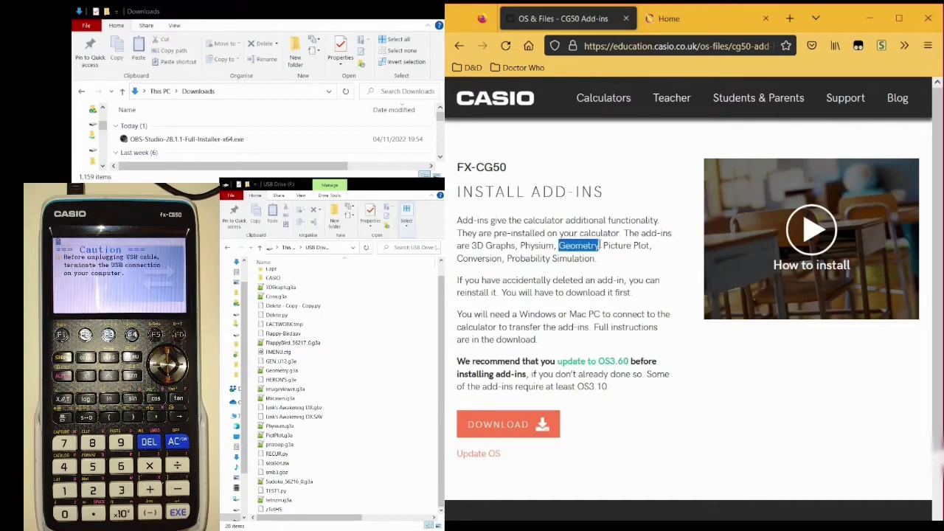
click(603, 247)
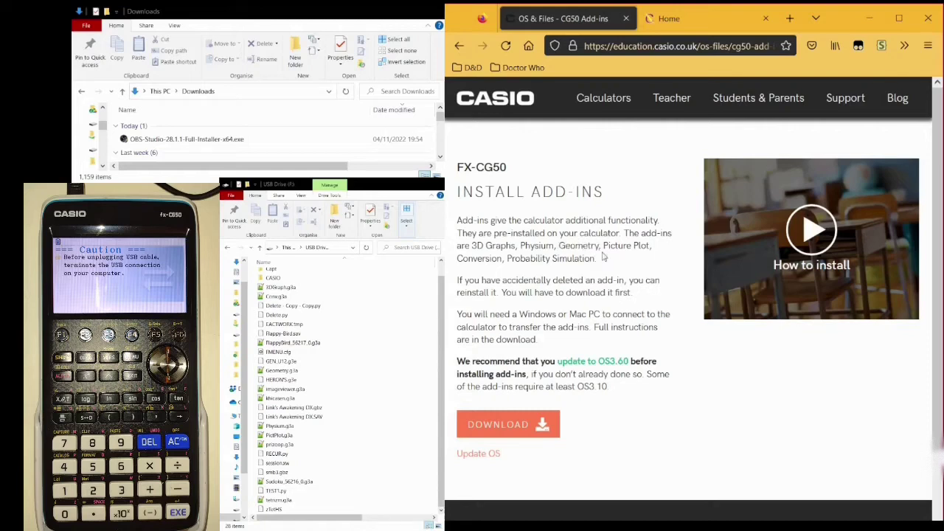
drag(603, 246, 651, 246)
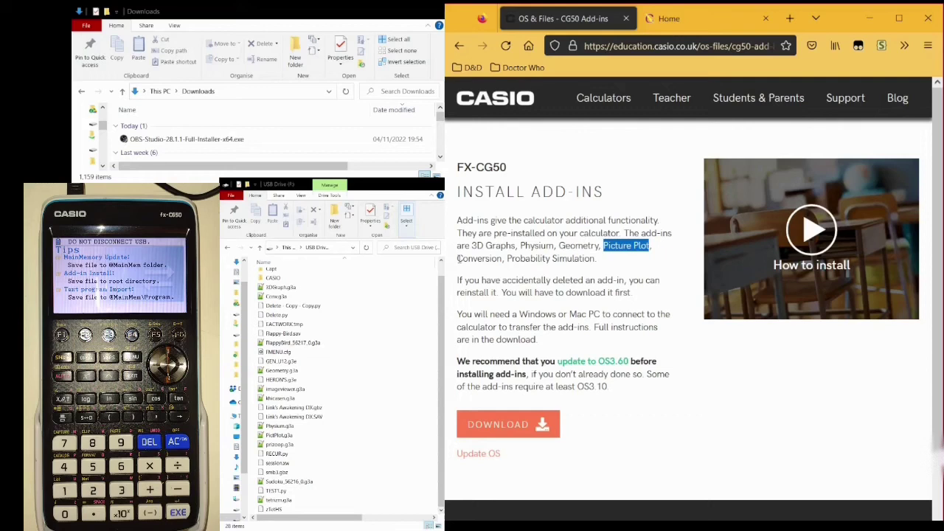
drag(457, 259, 502, 258)
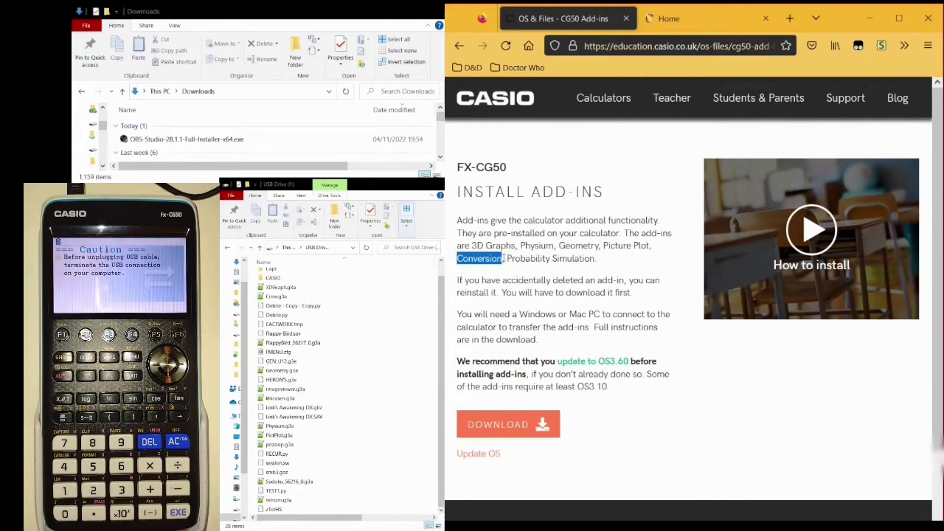
drag(505, 258, 595, 259)
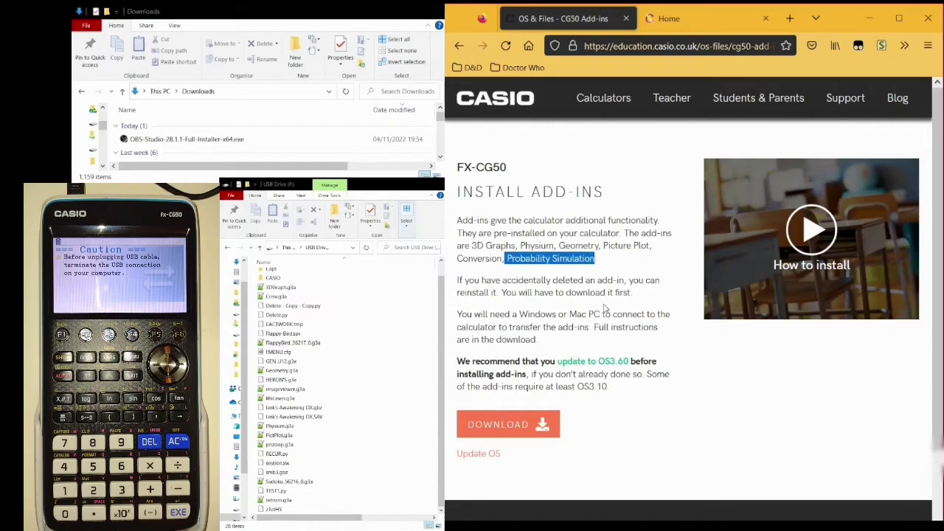
click(542, 268)
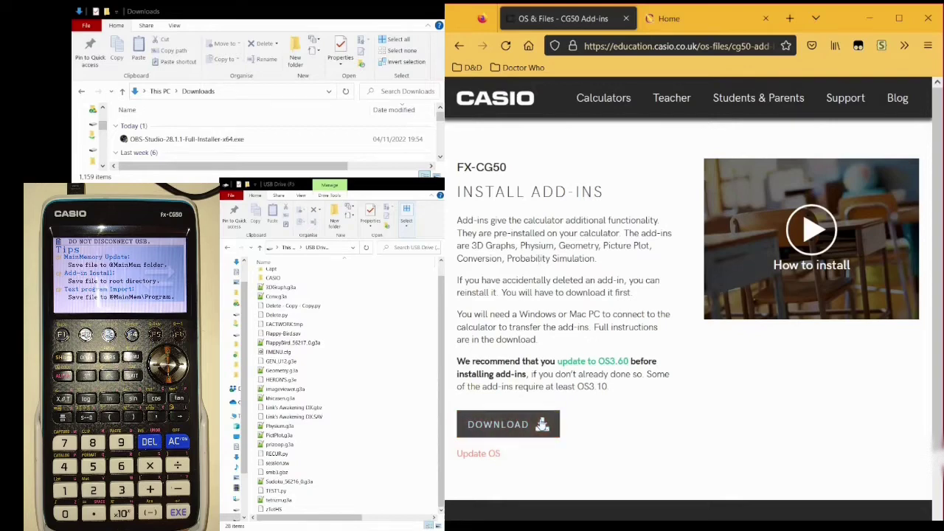
Step: Download the FX-CG50 add-ins package from the Casio OS & Files page
click(675, 18)
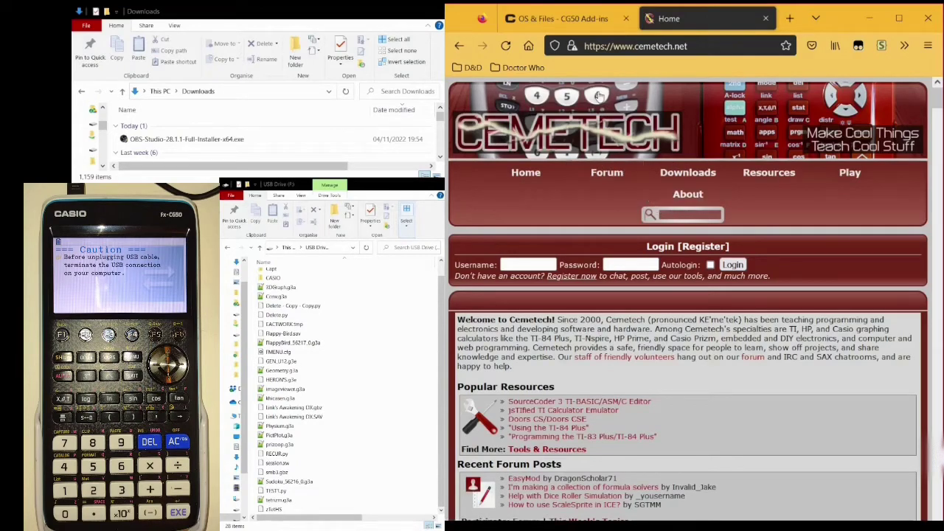
click(561, 18)
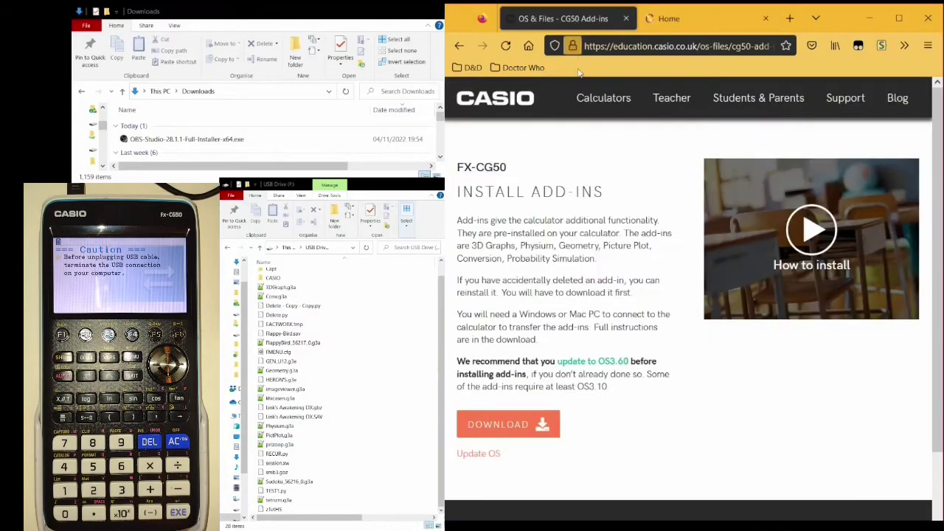
click(529, 434)
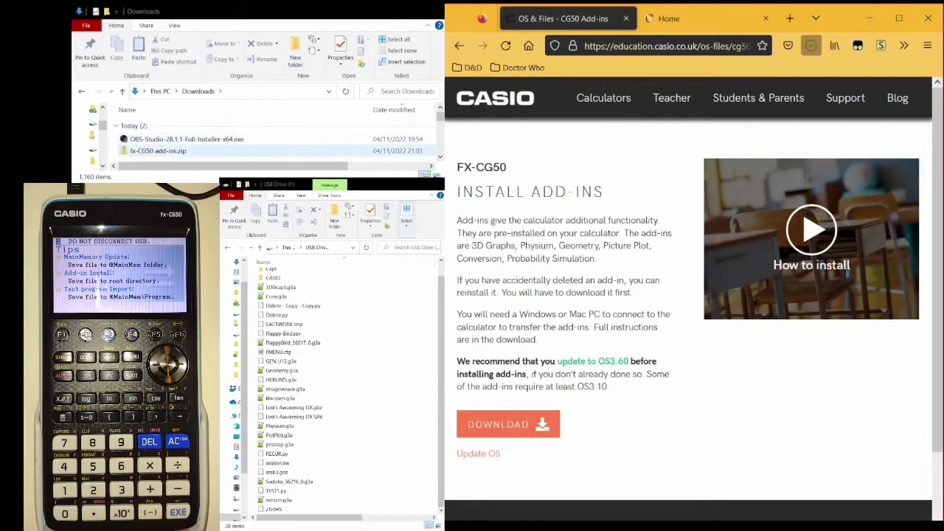
Step: Open "fx-CG50 add-ins.zip" in Downloads and find ProbSim.g3a in its "drag these files to the calculator" folder
click(191, 149)
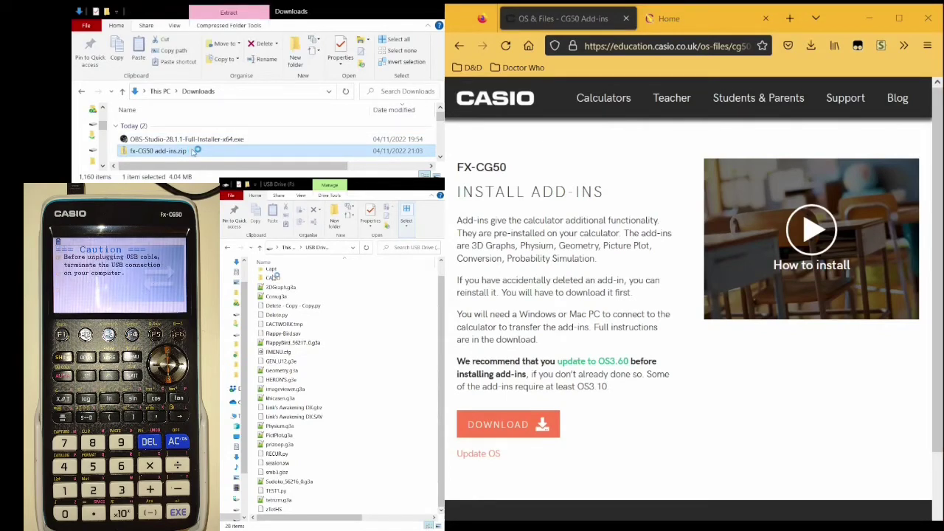
double_click(190, 150)
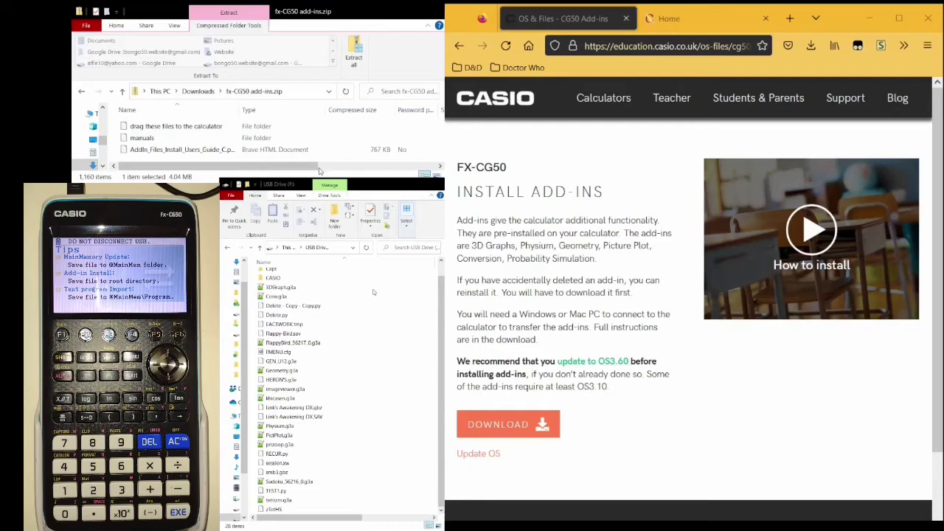
click(195, 127)
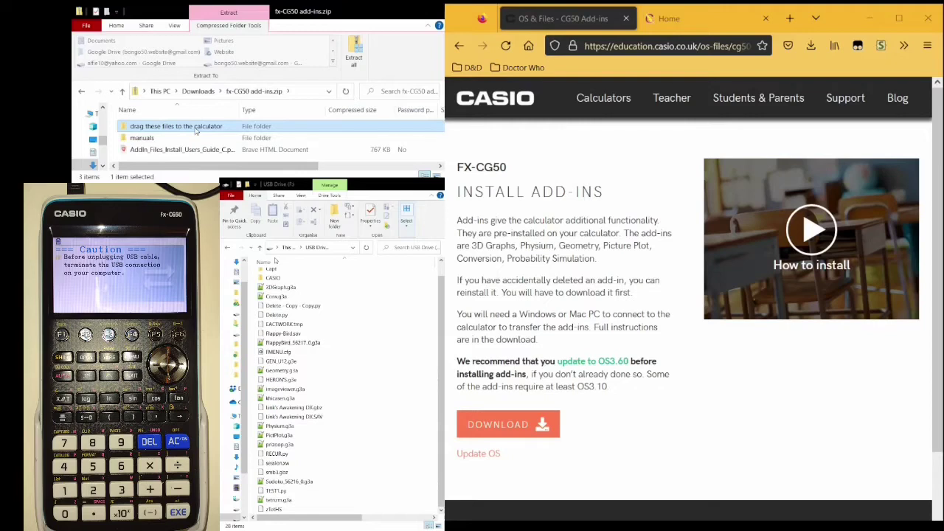
double_click(222, 126)
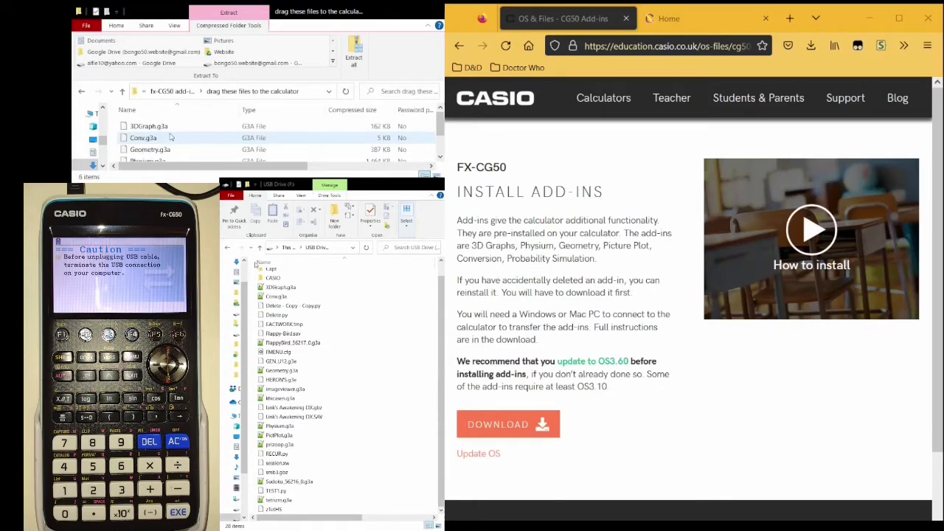
scroll(170, 140, down, 1)
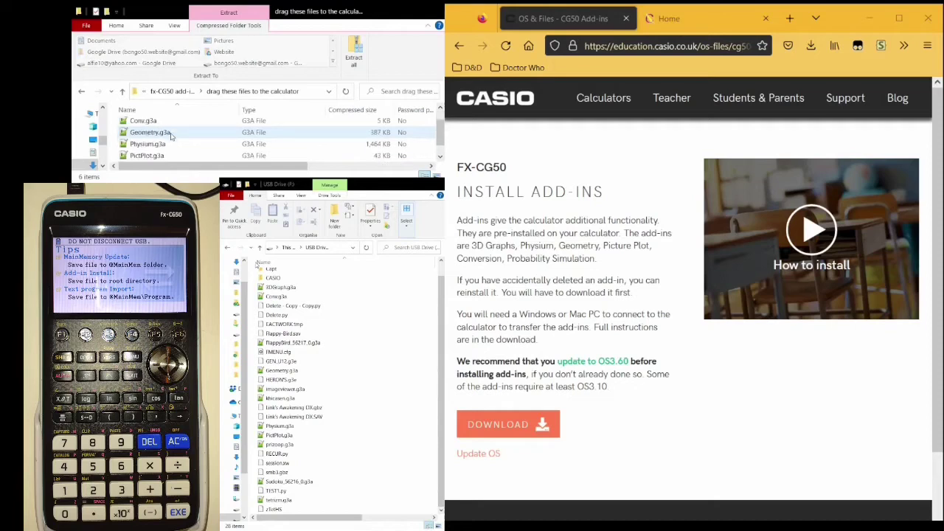
scroll(171, 135, down, 1)
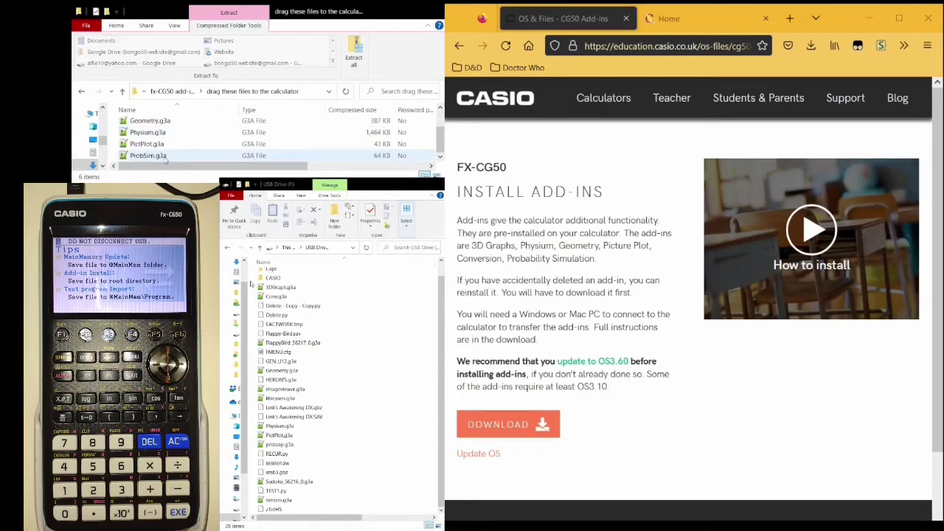
Step: Copy ProbSim.g3a from the add-ins archive to the root directory of the calculator's USB drive
click(163, 157)
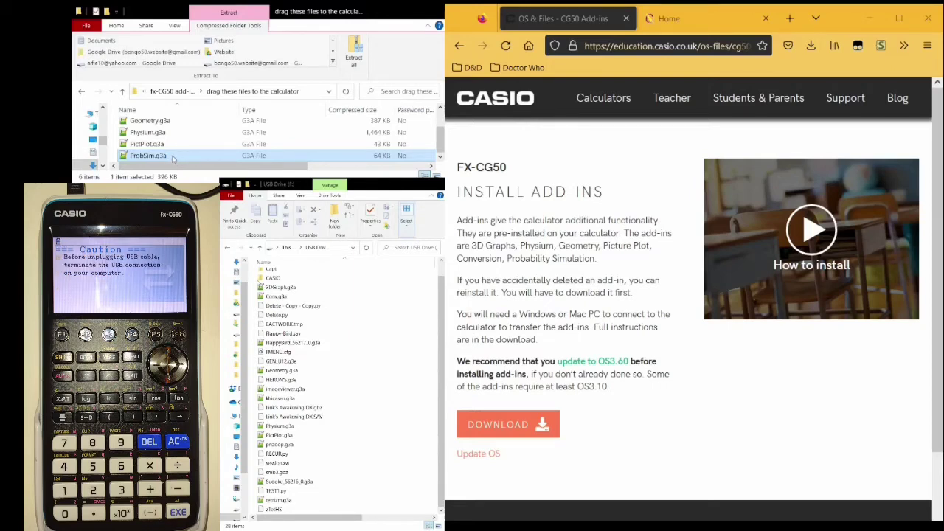
click(253, 315)
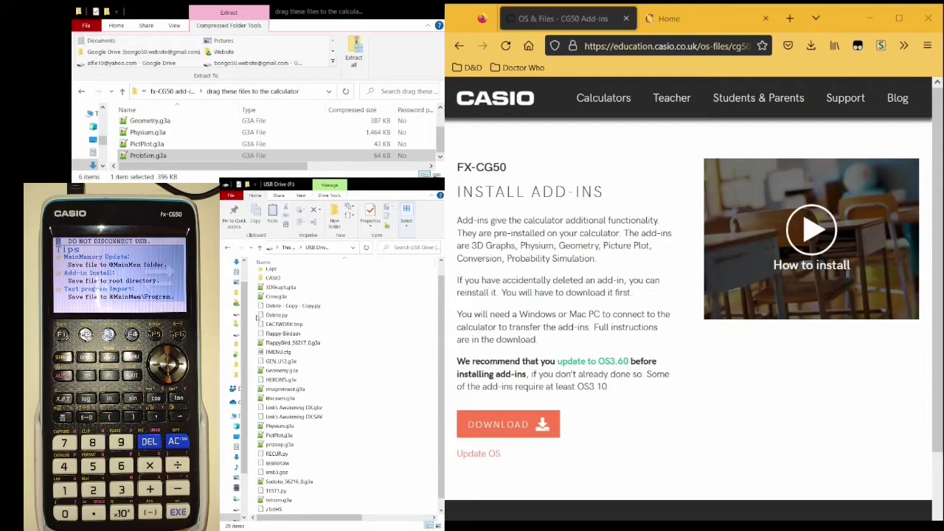
key(ctrl+v)
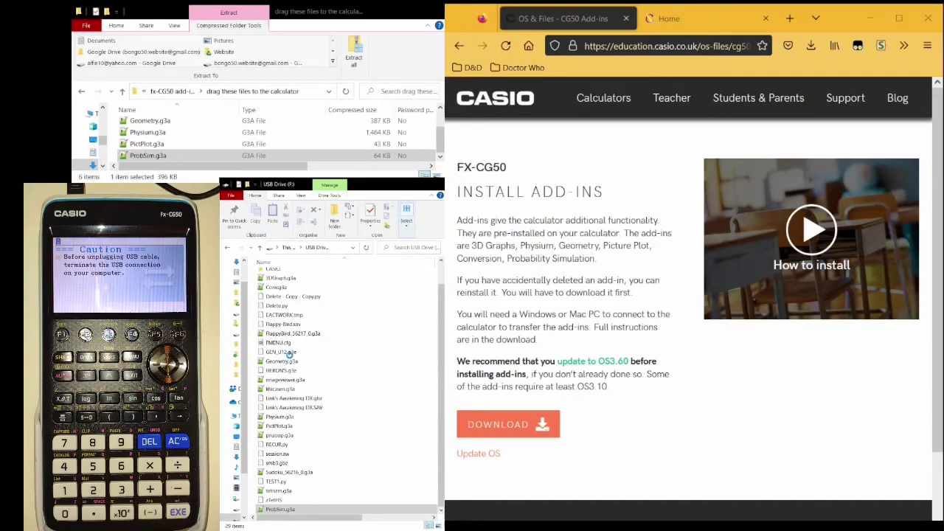
Step: Check the copied ProbSim.g3a and eject the calculator's USB drive from the computer
click(280, 510)
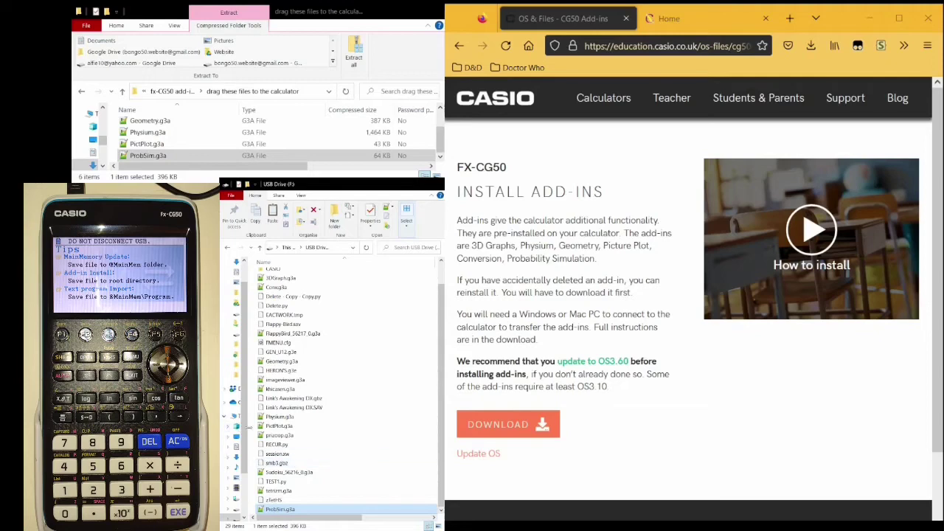
scroll(236, 457, down, 1)
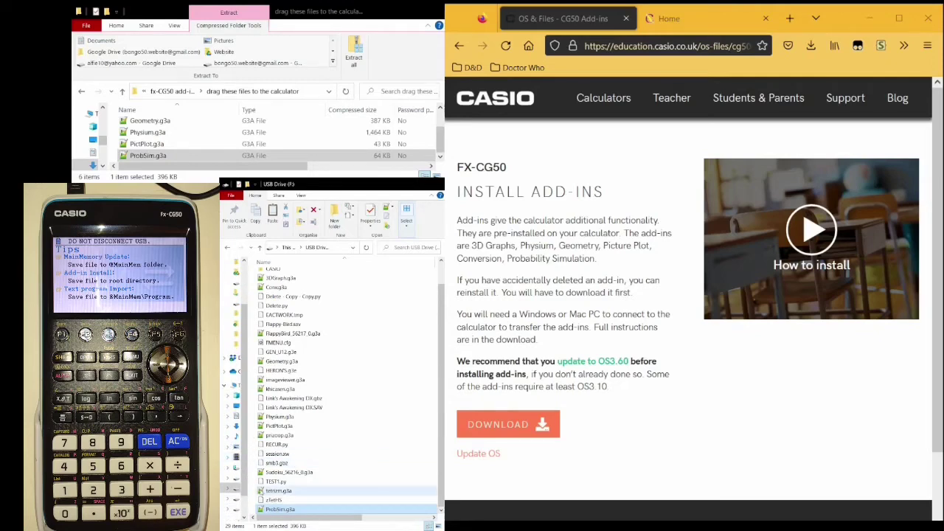
scroll(300, 384, up, 1)
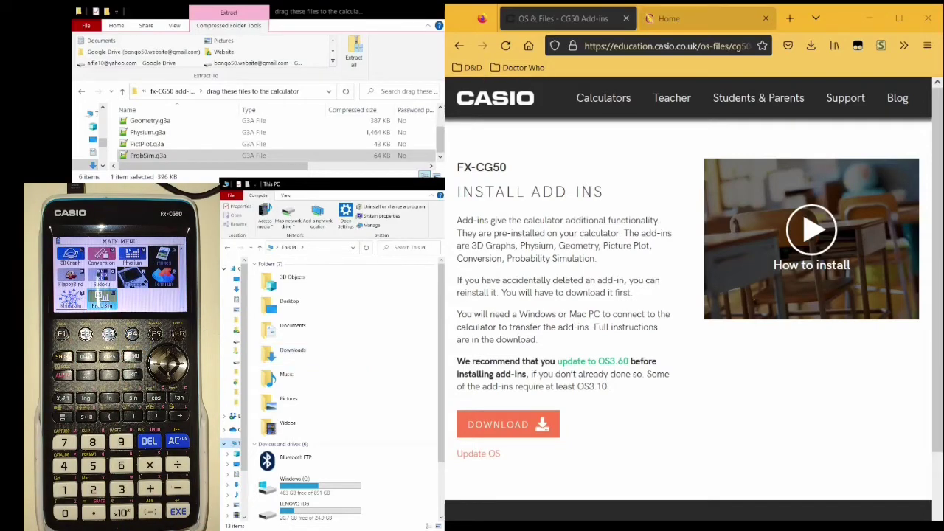
Step: Open the Casio Prizm (fx-CG) Programs and Games category in the Cemetech download archives and browse its files
click(668, 18)
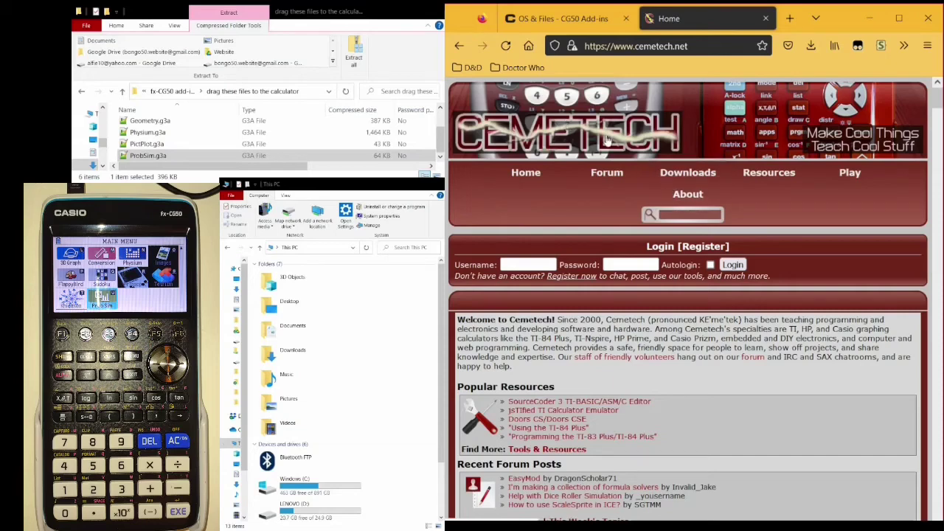
click(666, 176)
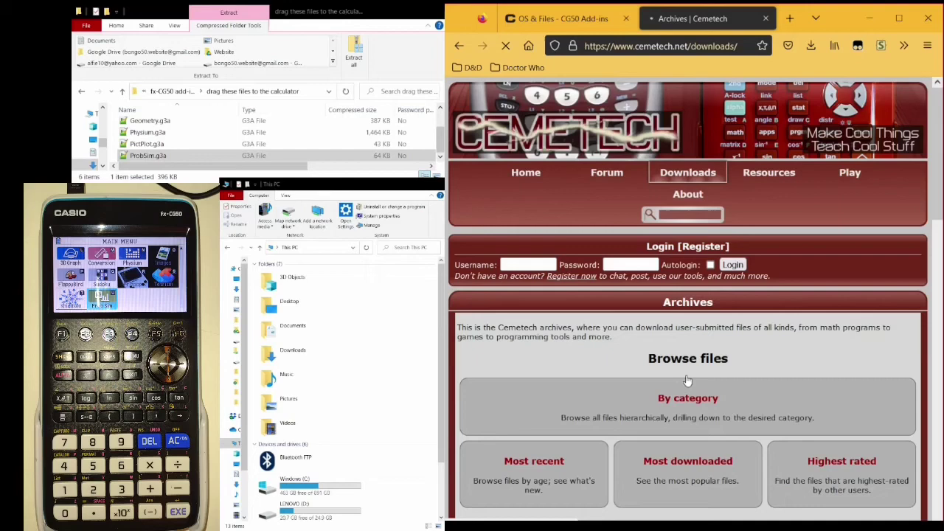
click(690, 404)
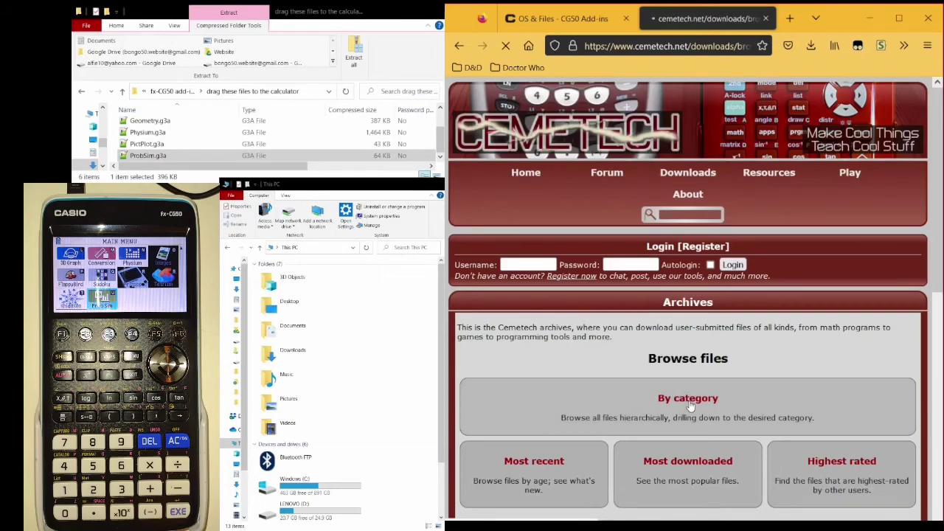
scroll(632, 378, down, 2)
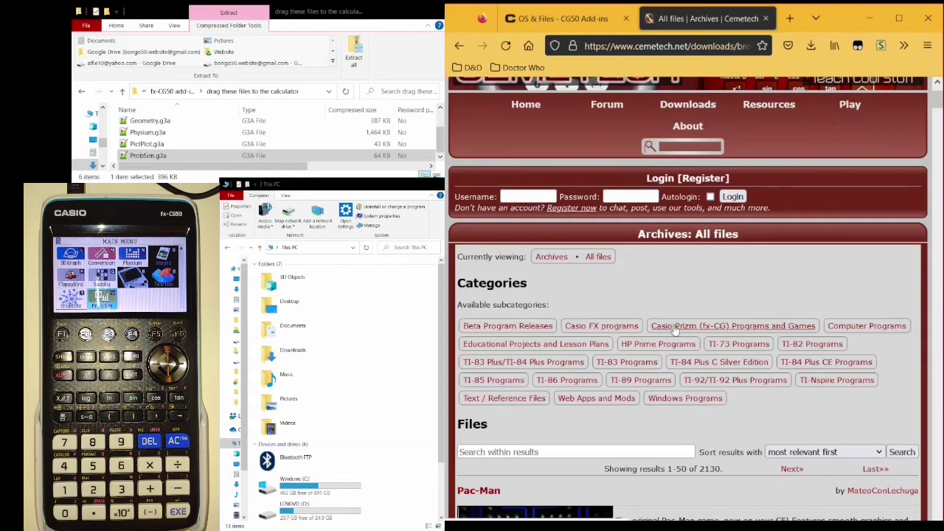
click(757, 328)
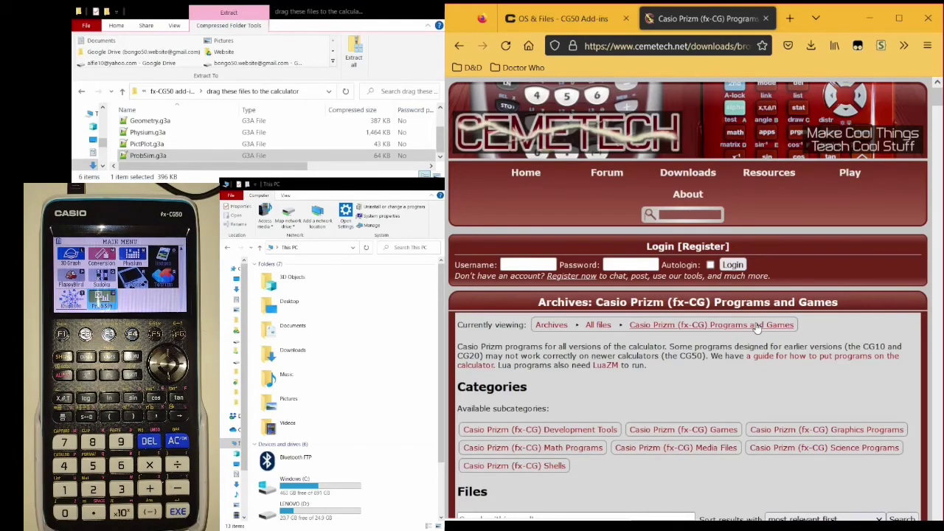
scroll(757, 326, down, 5)
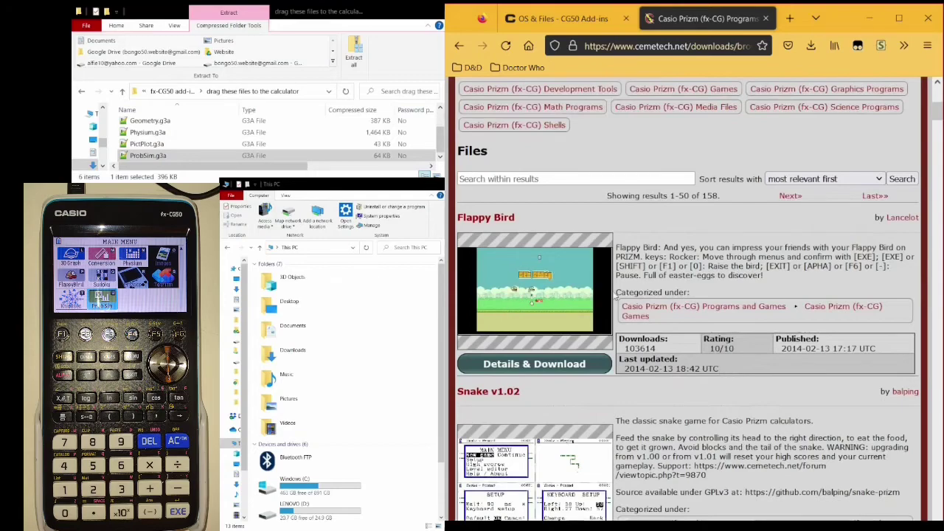
scroll(616, 298, down, 1)
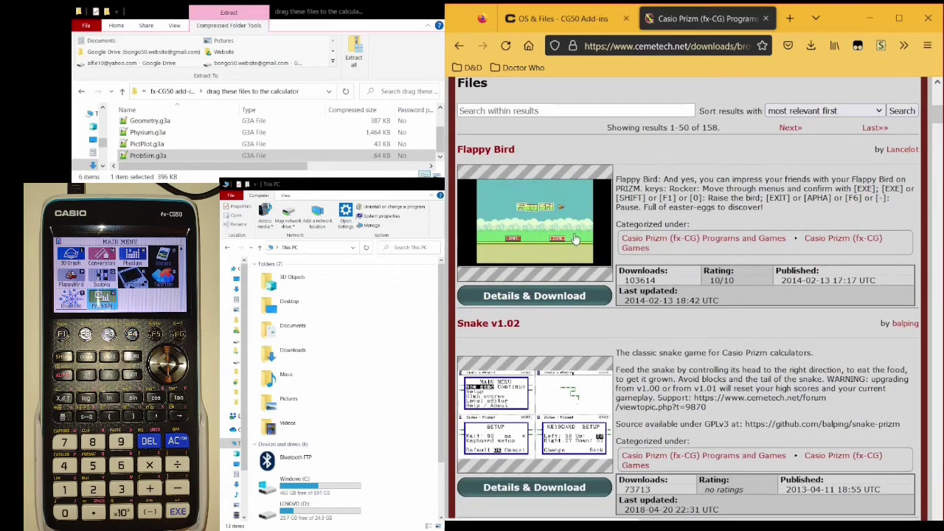
Step: Review the descriptions and screenshots of the game add-ins on the first results page, from Snake v1.02 and Tetrizm through Chess v1.01
scroll(575, 238, down, 5)
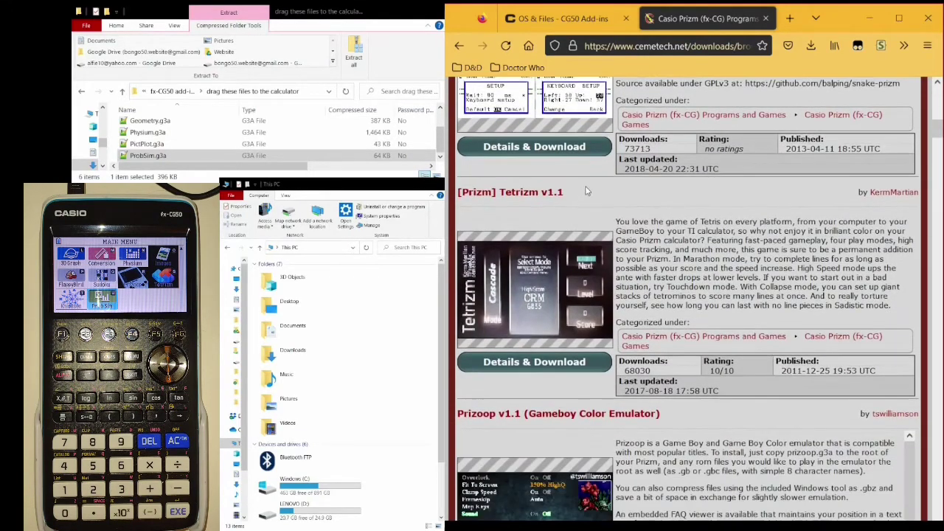
drag(586, 191, 528, 193)
click(623, 204)
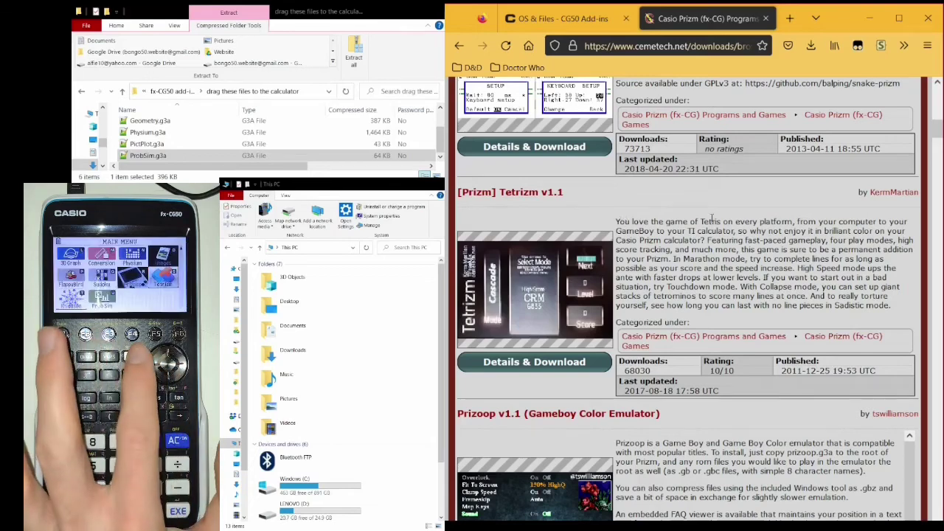
scroll(713, 224, down, 3)
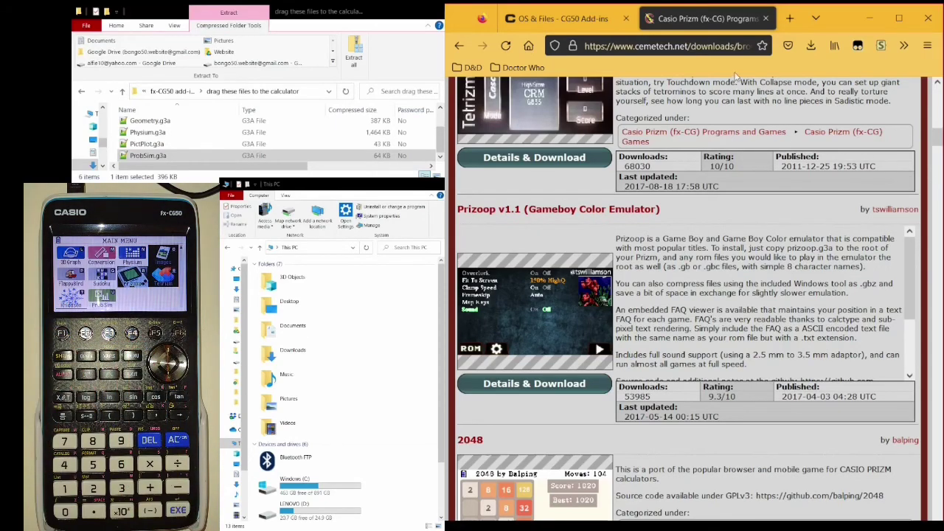
scroll(649, 387, down, 5)
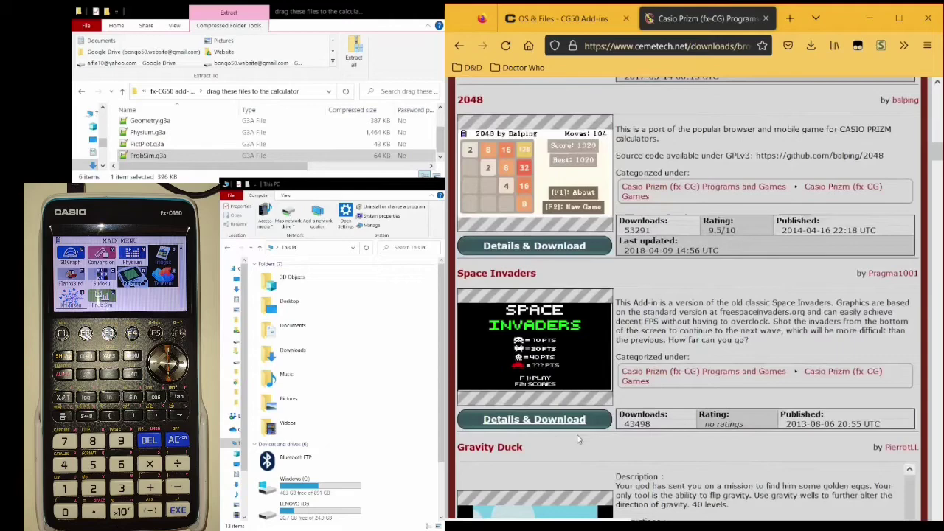
scroll(537, 242, down, 5)
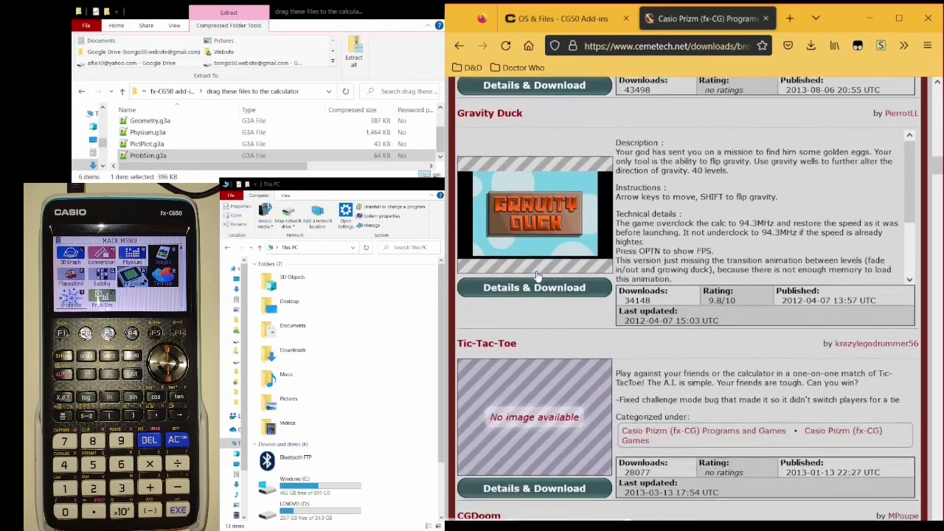
scroll(537, 275, down, 4)
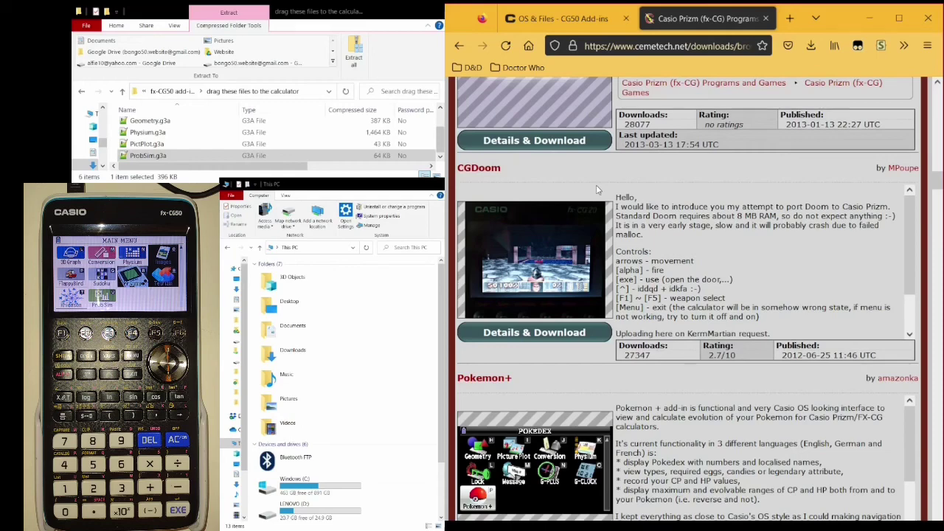
scroll(597, 221, down, 5)
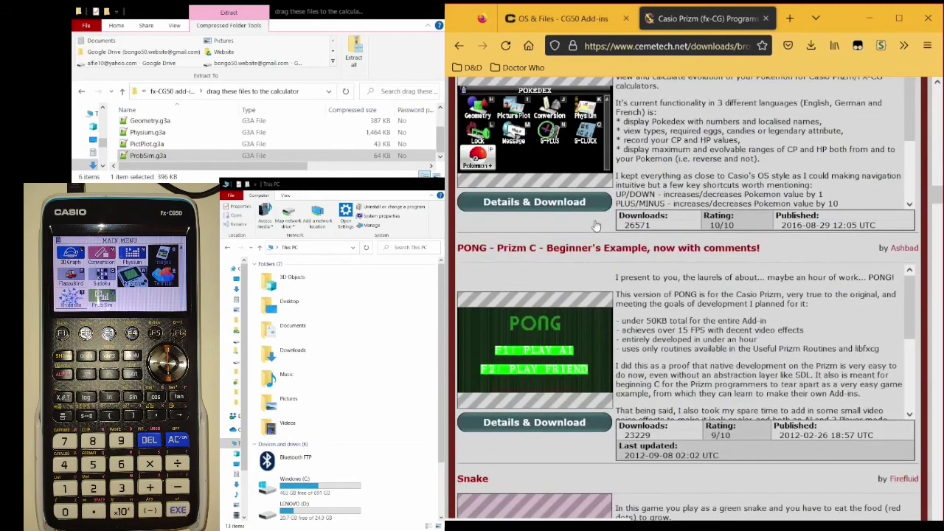
scroll(505, 286, down, 6)
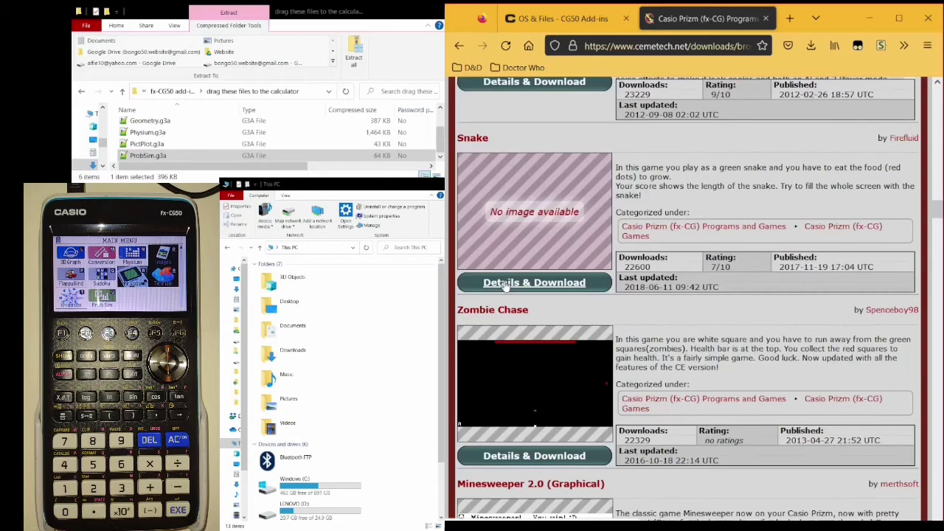
scroll(505, 285, down, 3)
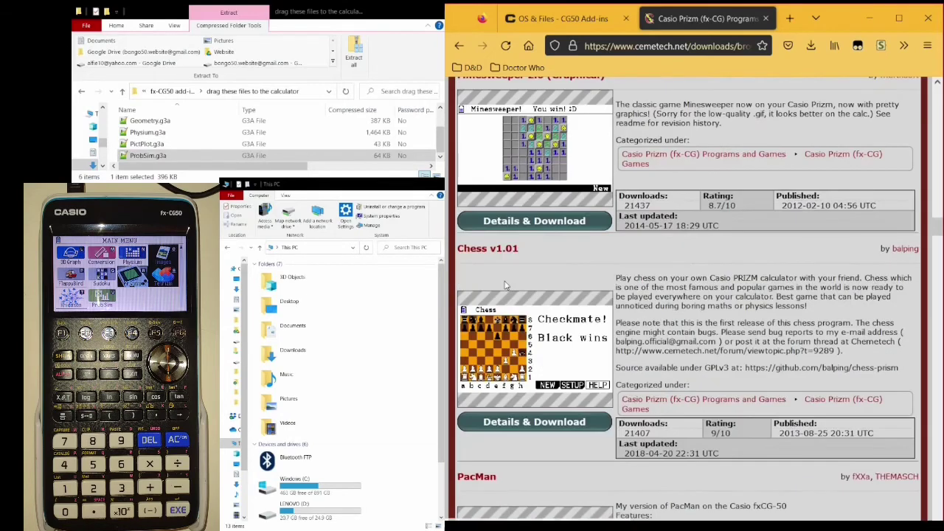